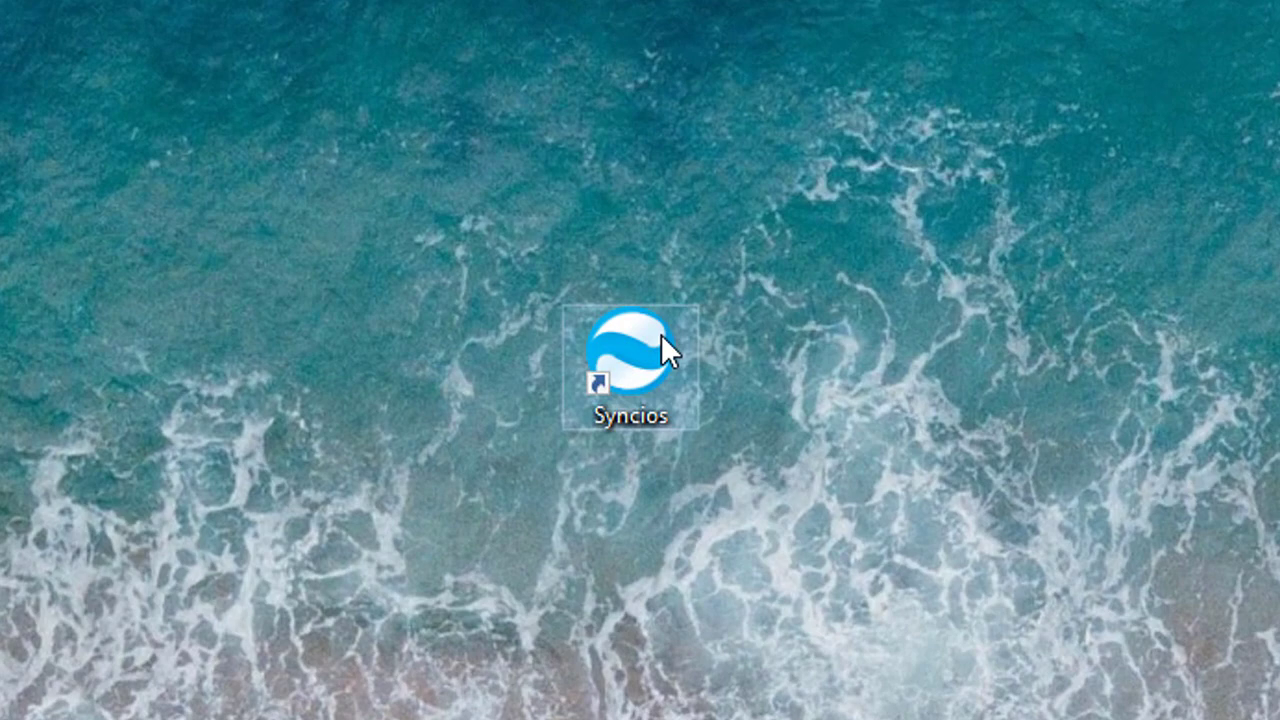
# Launch Syncios Manager and dismiss the iTunes note so the Samsung and iPhone SE connect
pyautogui.doubleClick(45, 440)
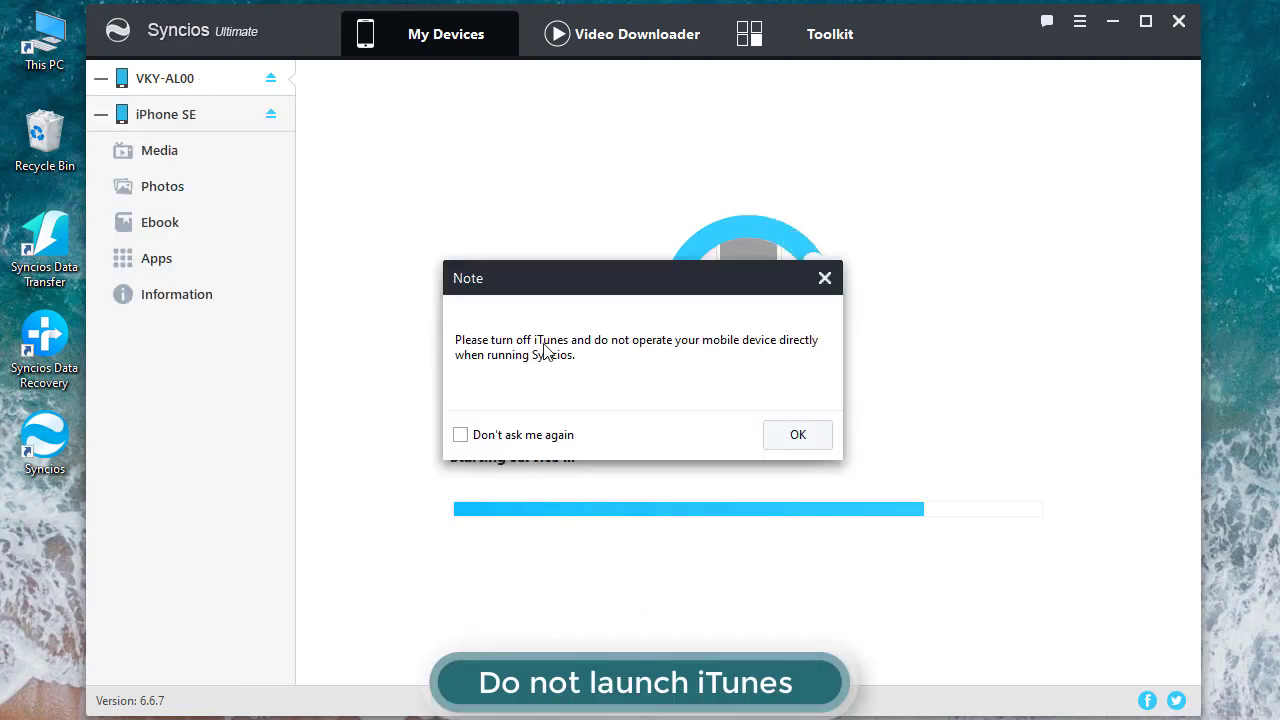
pyautogui.click(789, 444)
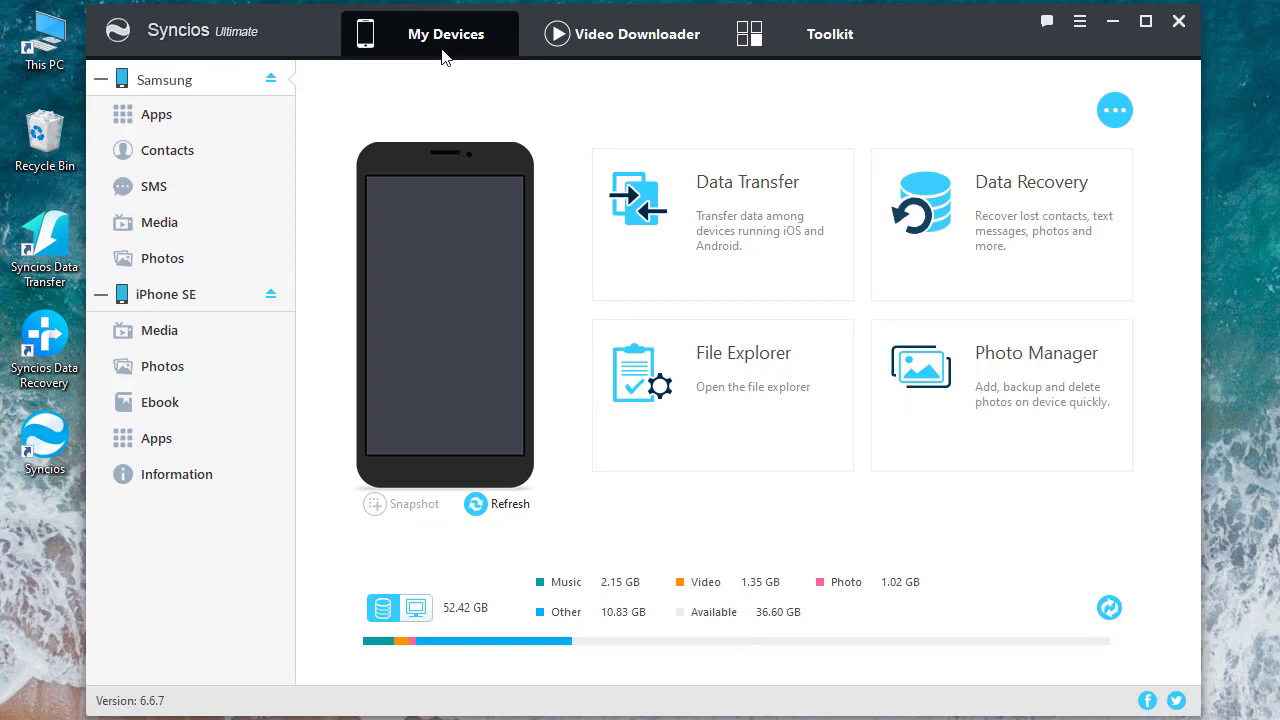
pyautogui.click(625, 34)
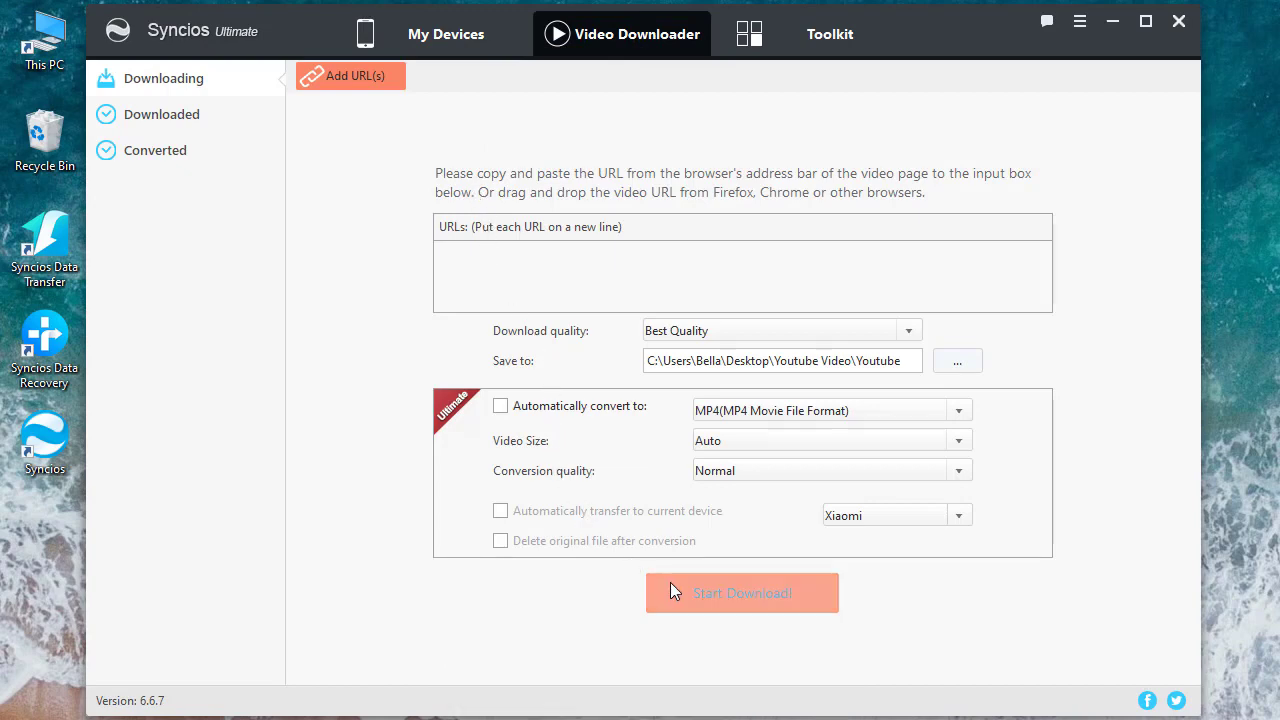
pyautogui.click(802, 50)
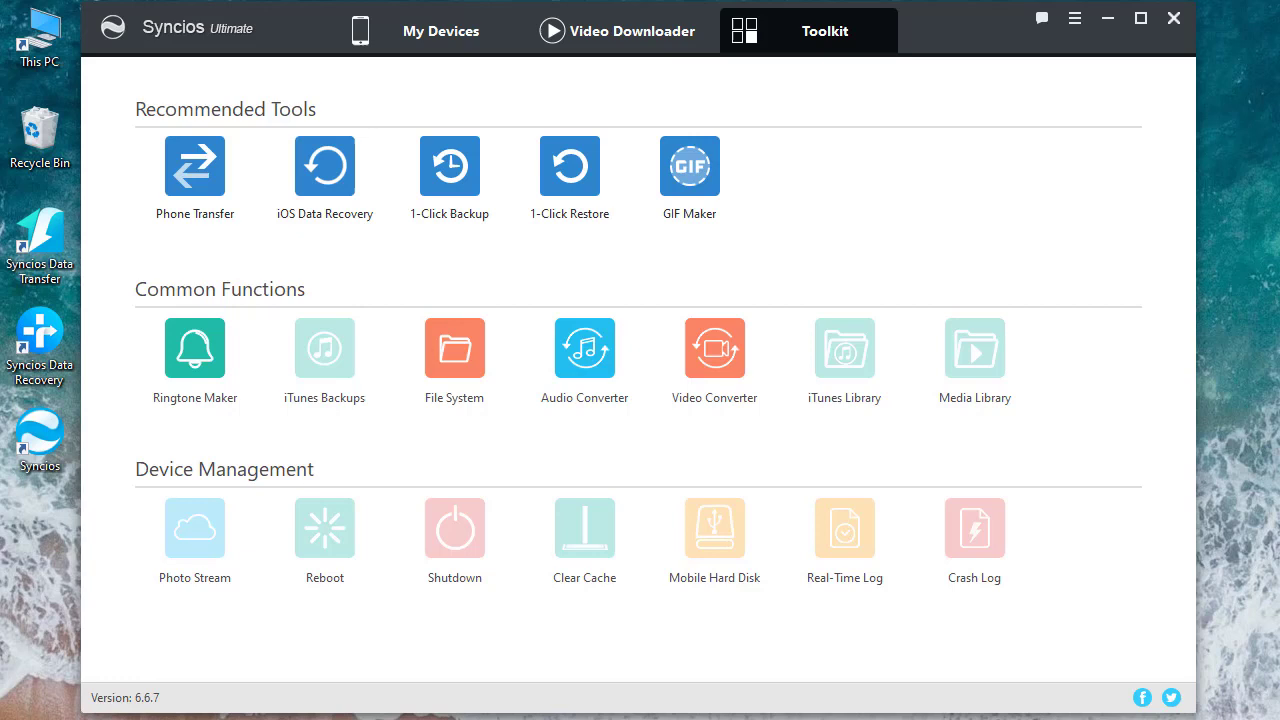
pyautogui.click(437, 36)
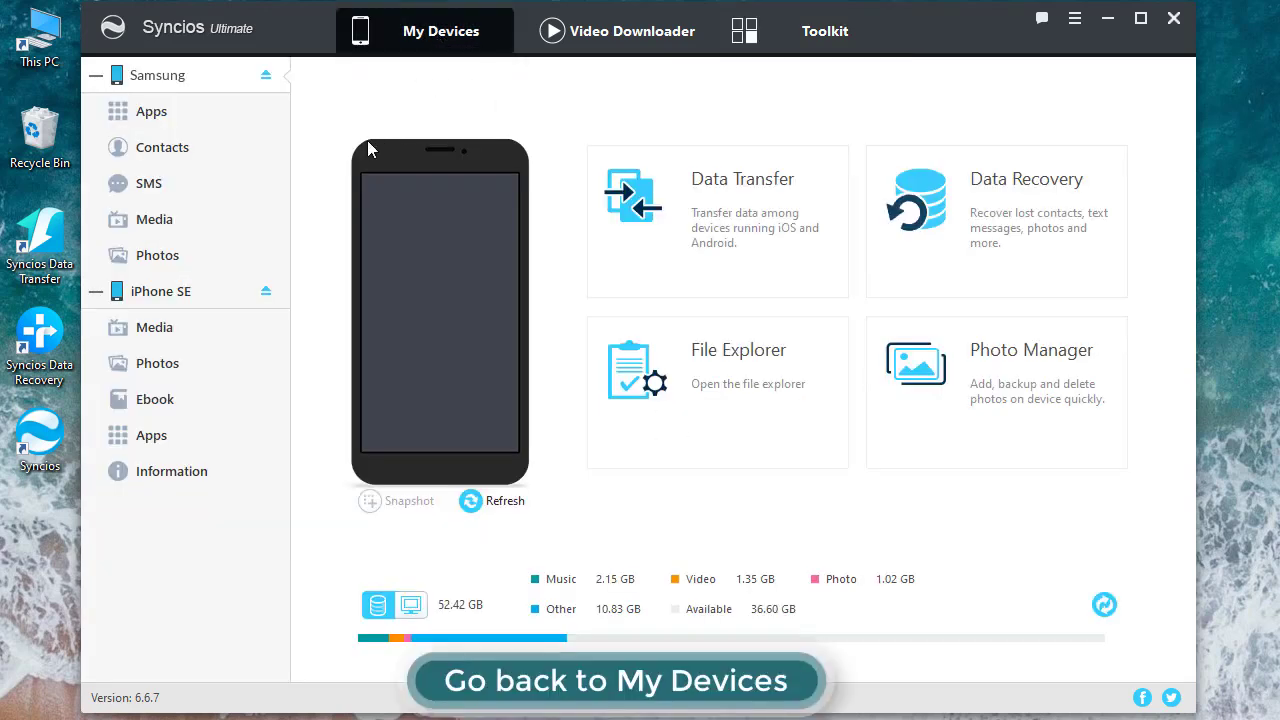
# Back up three Samsung SMS conversations to 'Samsung Backup Files', then show the iPhone SE's information
pyautogui.click(162, 185)
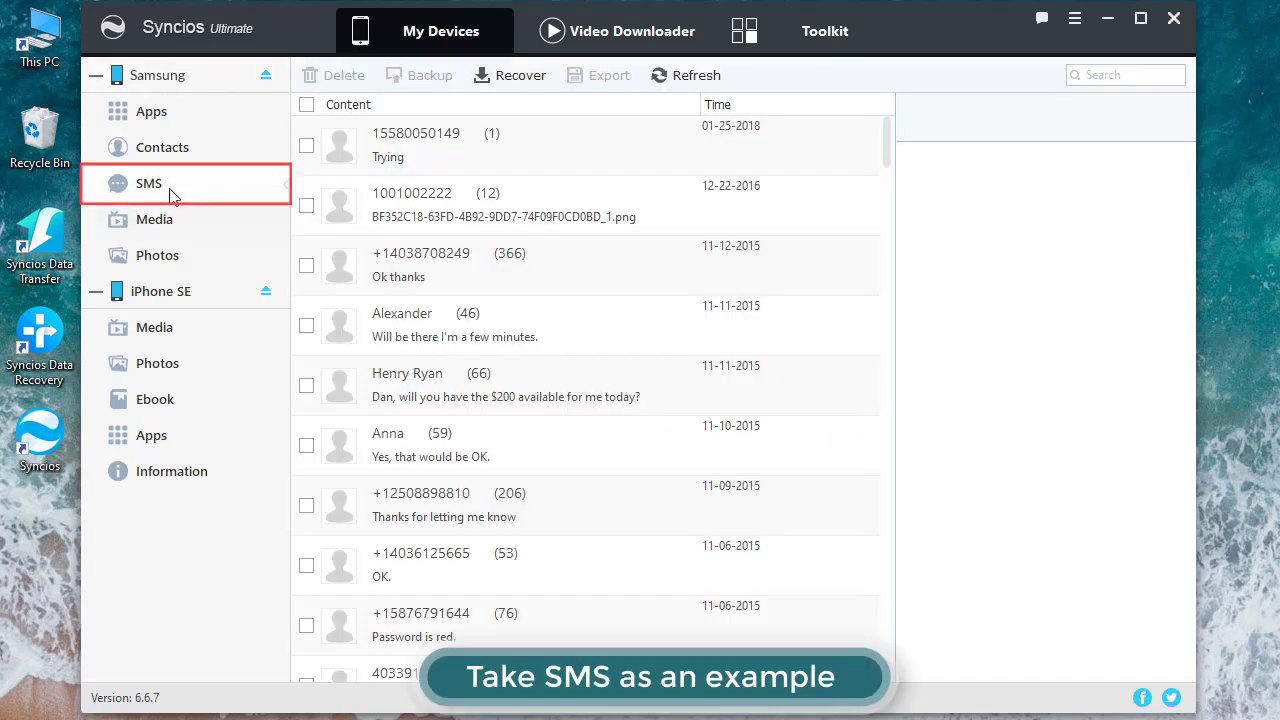
pyautogui.click(306, 386)
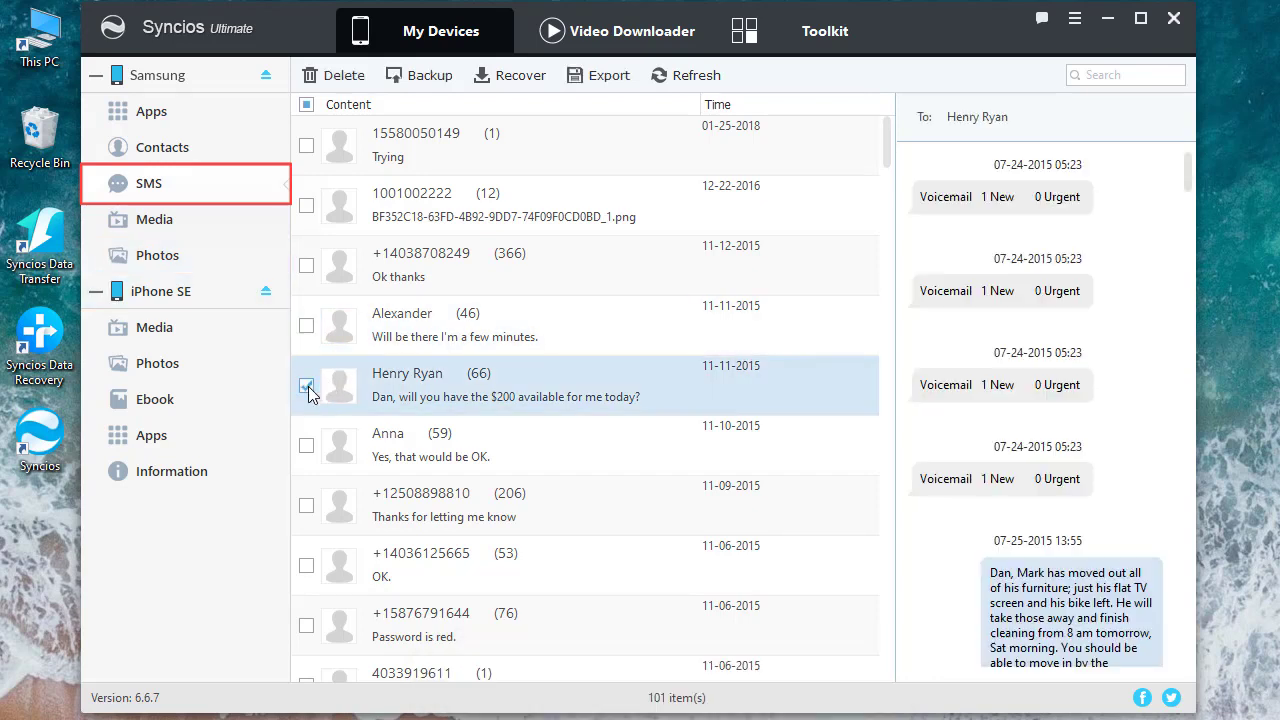
pyautogui.click(306, 446)
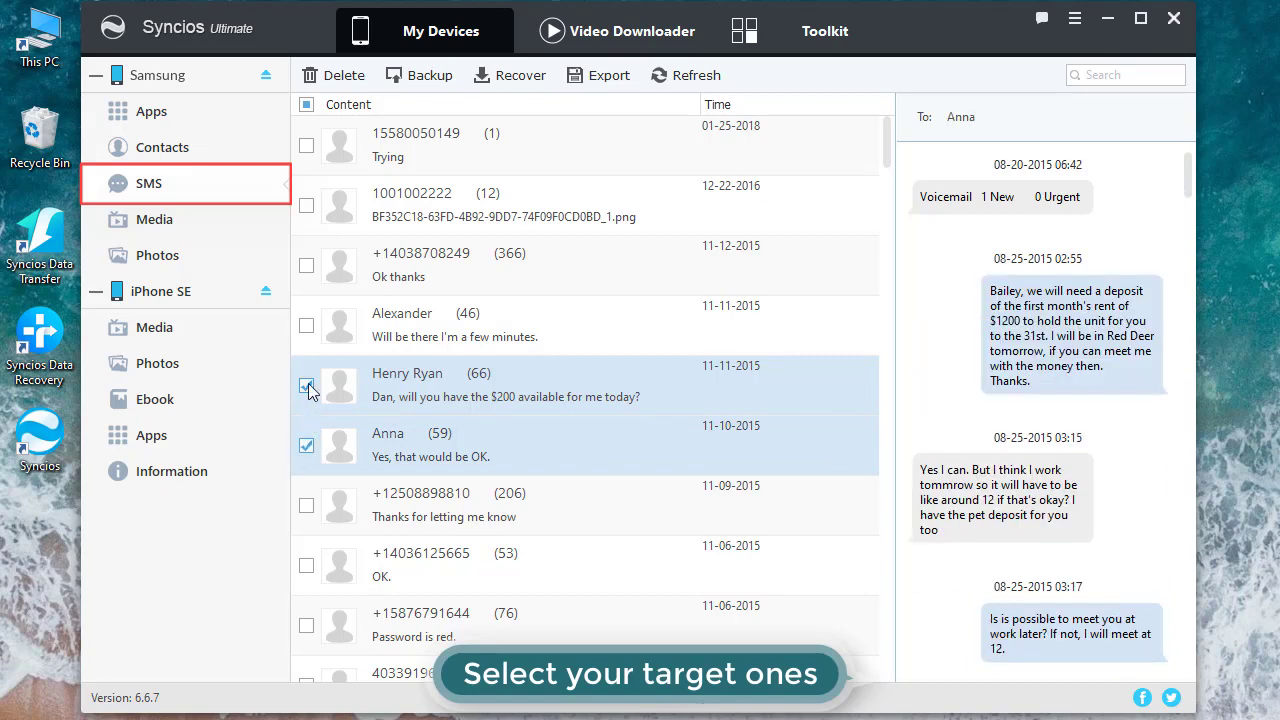
pyautogui.click(307, 326)
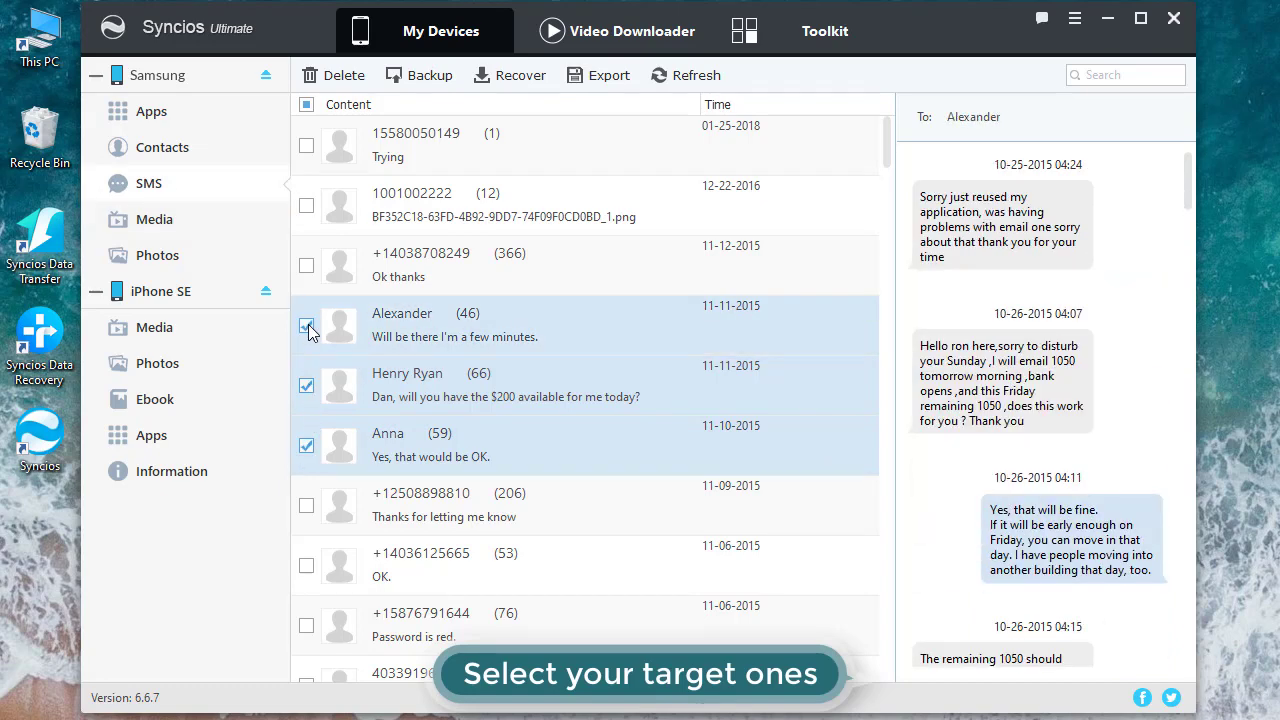
pyautogui.click(429, 77)
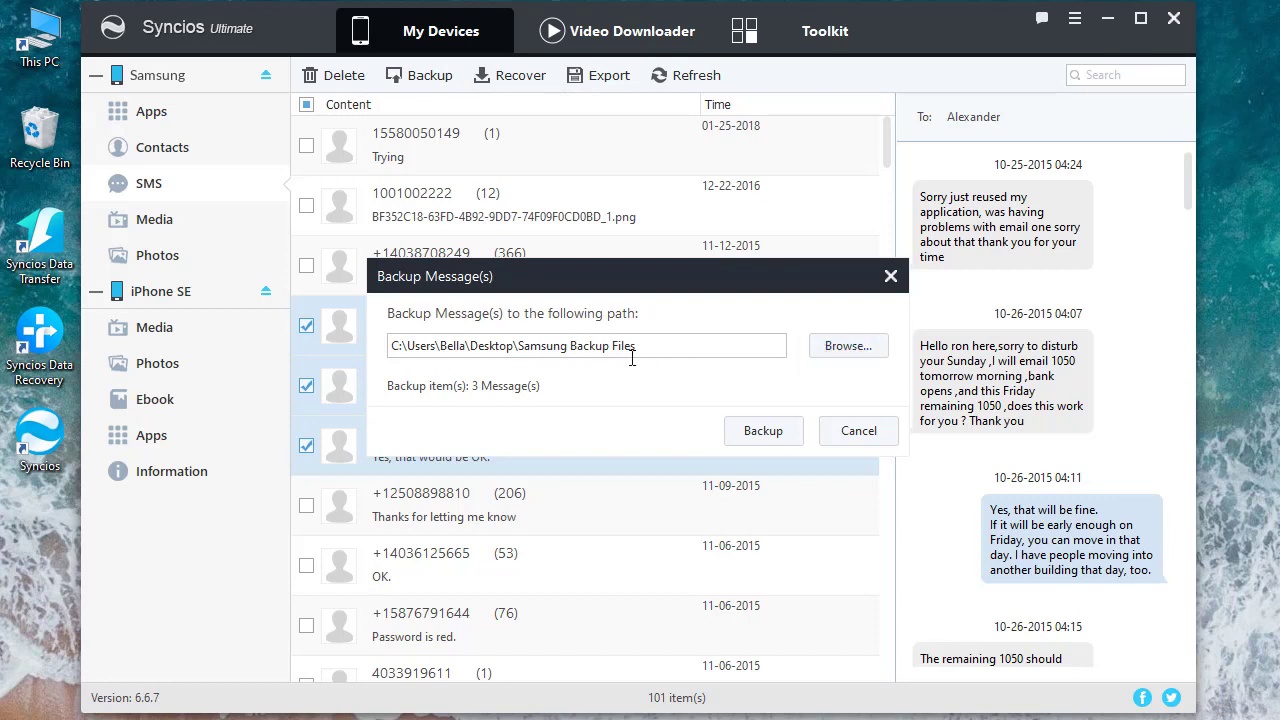
pyautogui.click(758, 432)
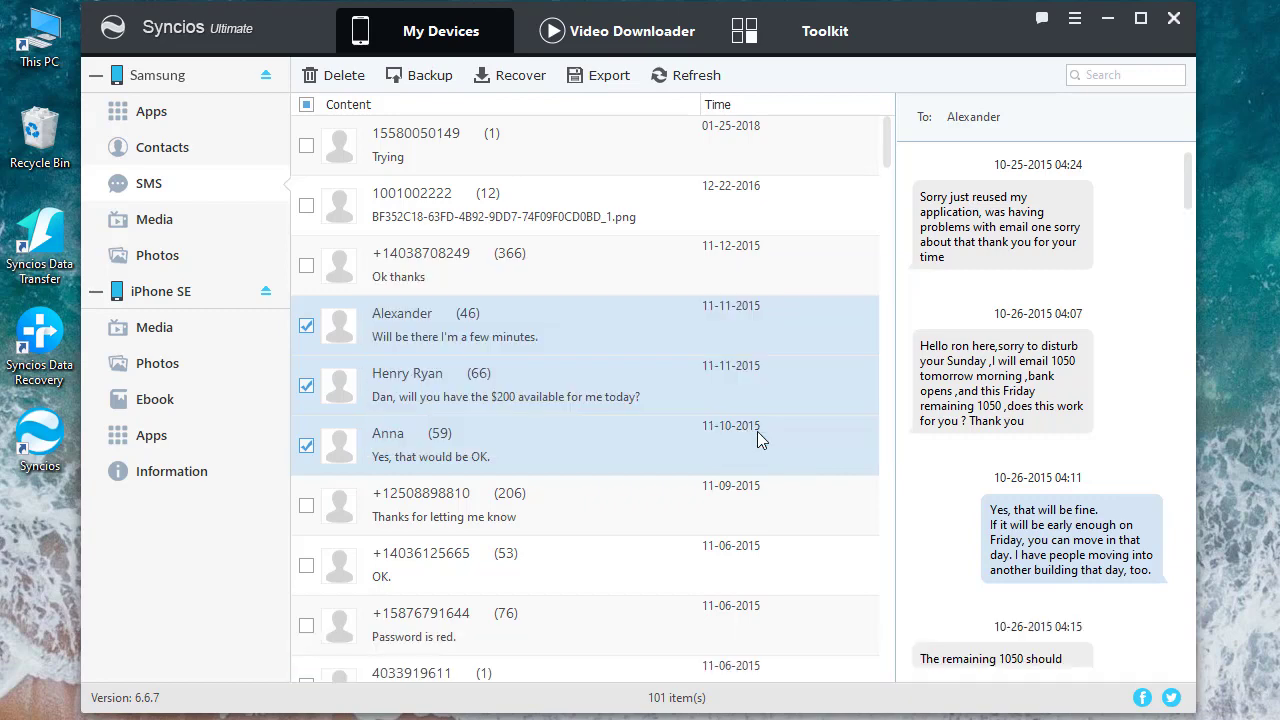
pyautogui.click(168, 474)
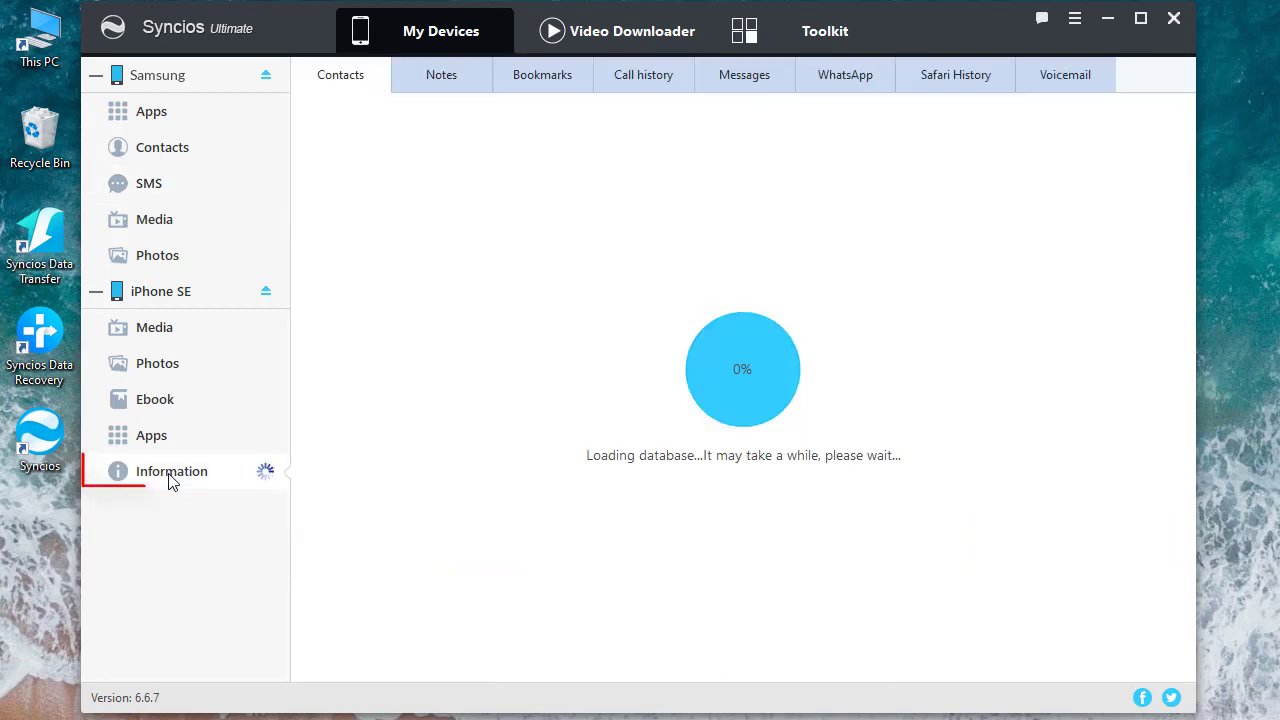
# Recover the iPhone SE's messages from the 2020_05_20 Samsung backup and allow the reboot
pyautogui.click(744, 80)
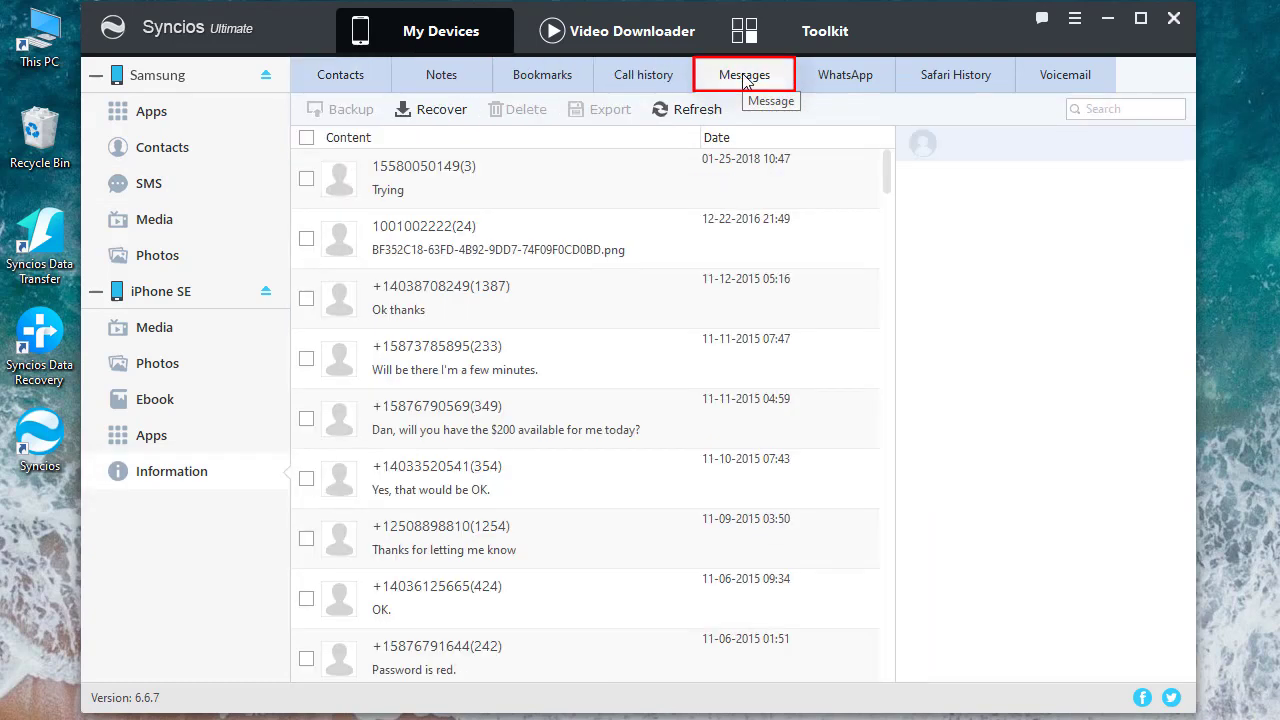
pyautogui.click(426, 112)
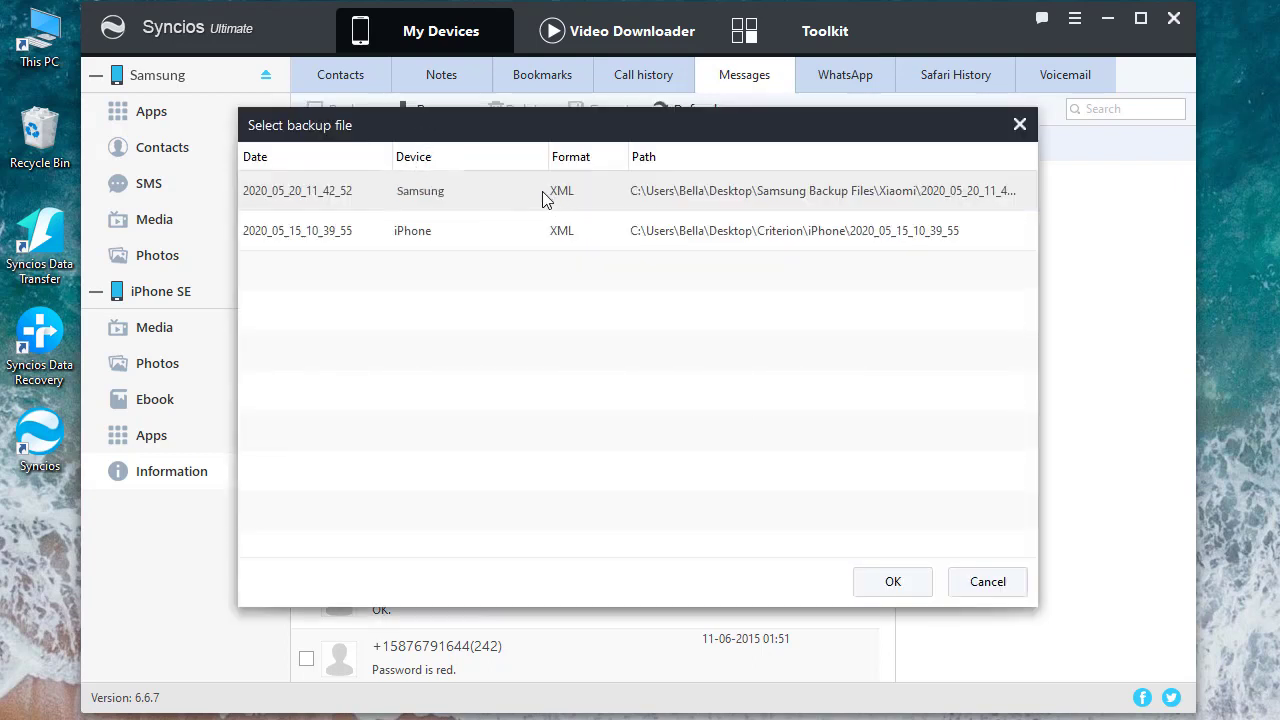
pyautogui.click(871, 585)
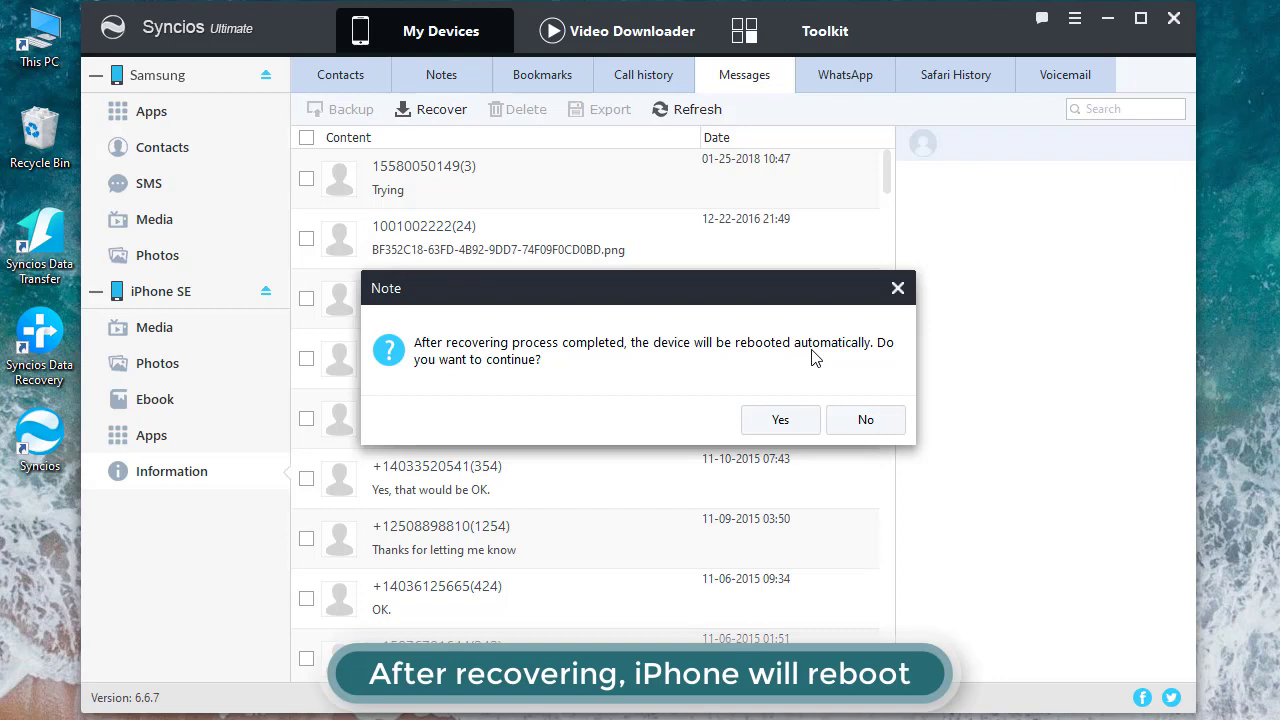
pyautogui.click(782, 427)
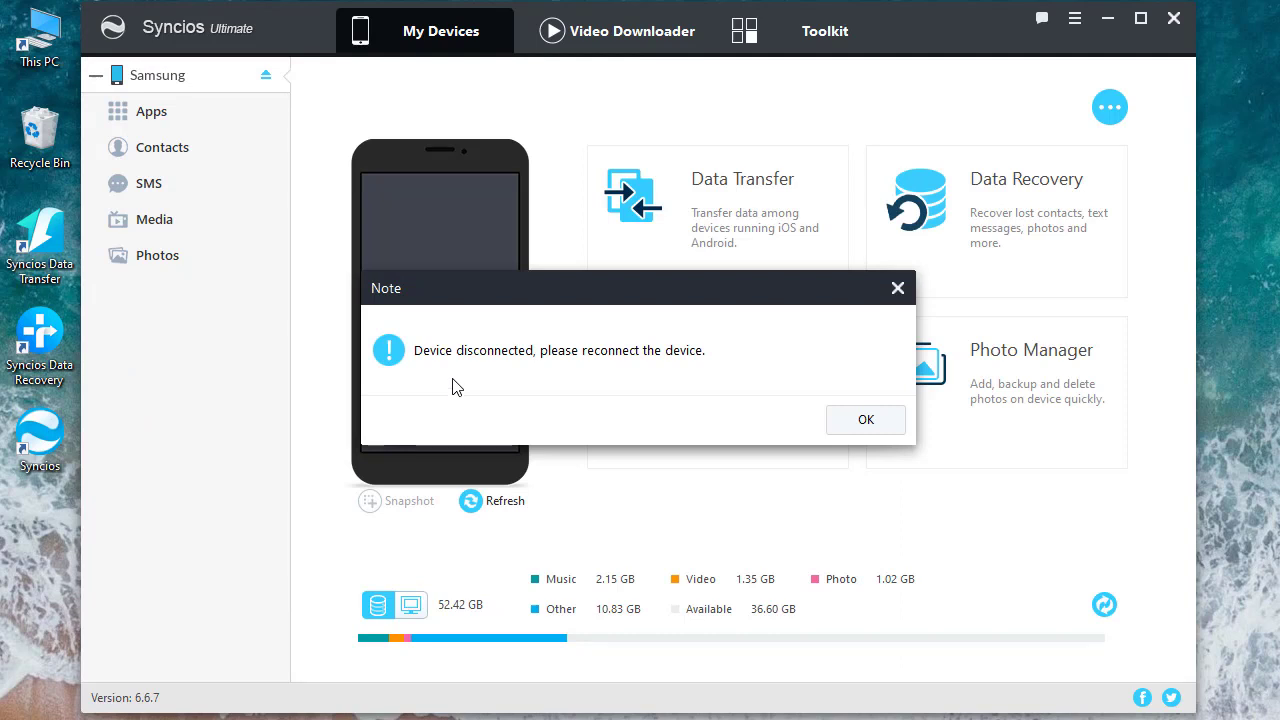
# After the iPhone SE reconnects, scroll its Messages list to find the three restored Samsung conversations
pyautogui.click(854, 421)
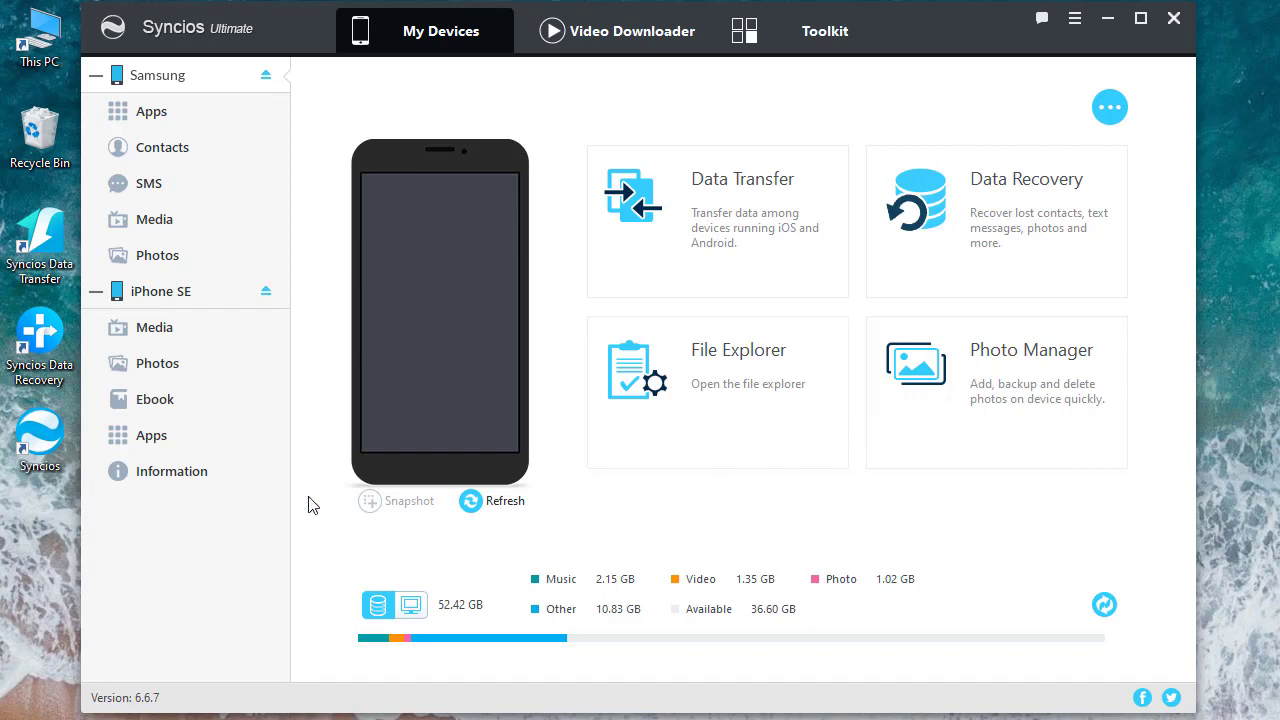
pyautogui.click(185, 475)
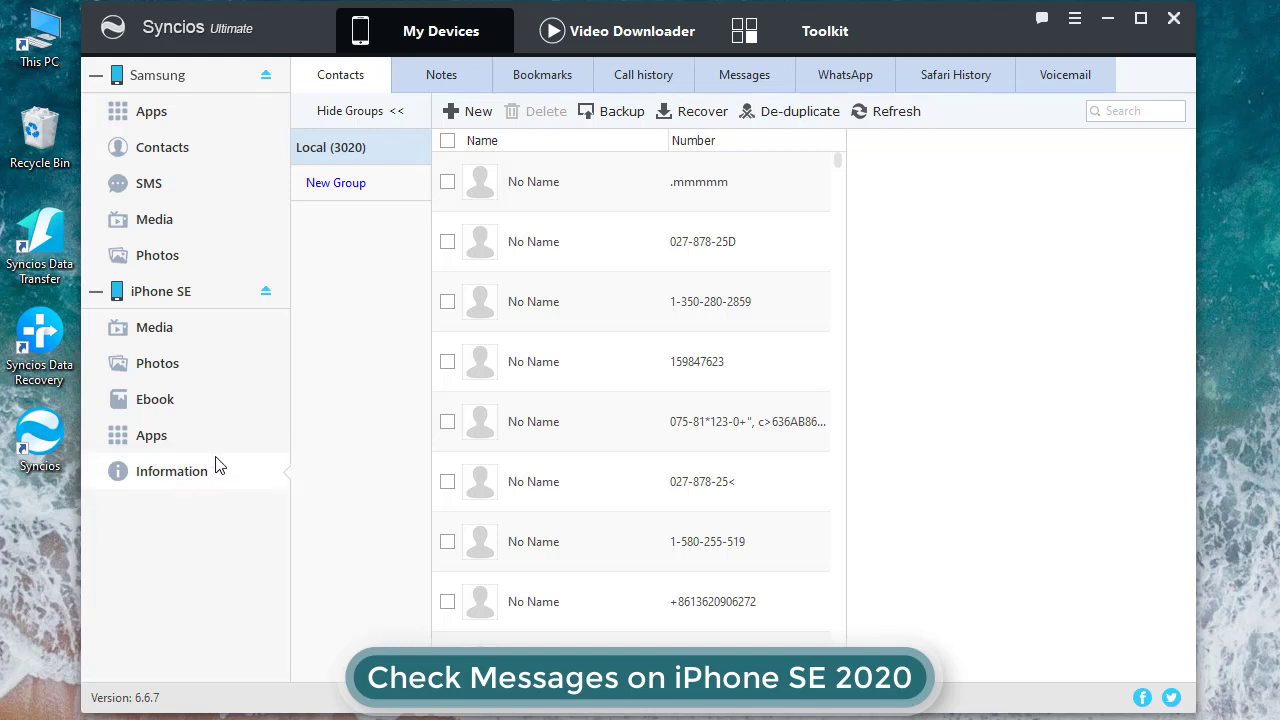
pyautogui.click(755, 80)
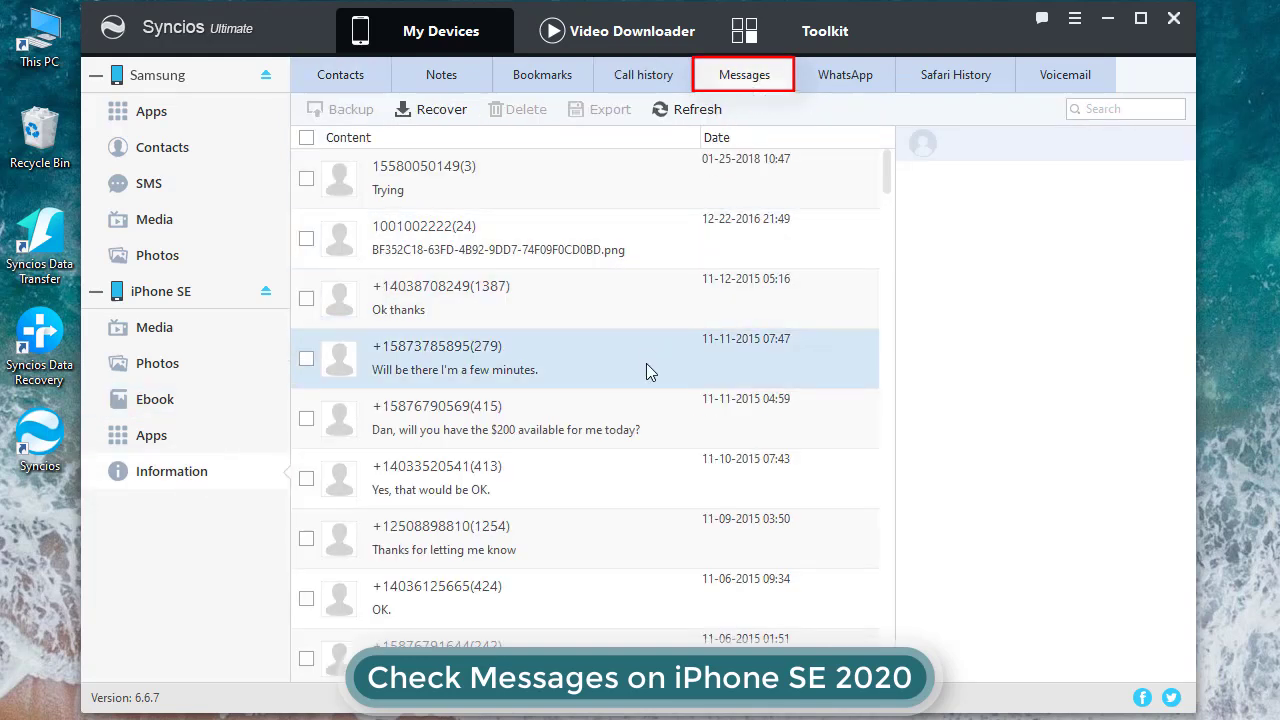
pyautogui.scroll(-1, 645, 604)
pyautogui.scroll(-4, 645, 604)
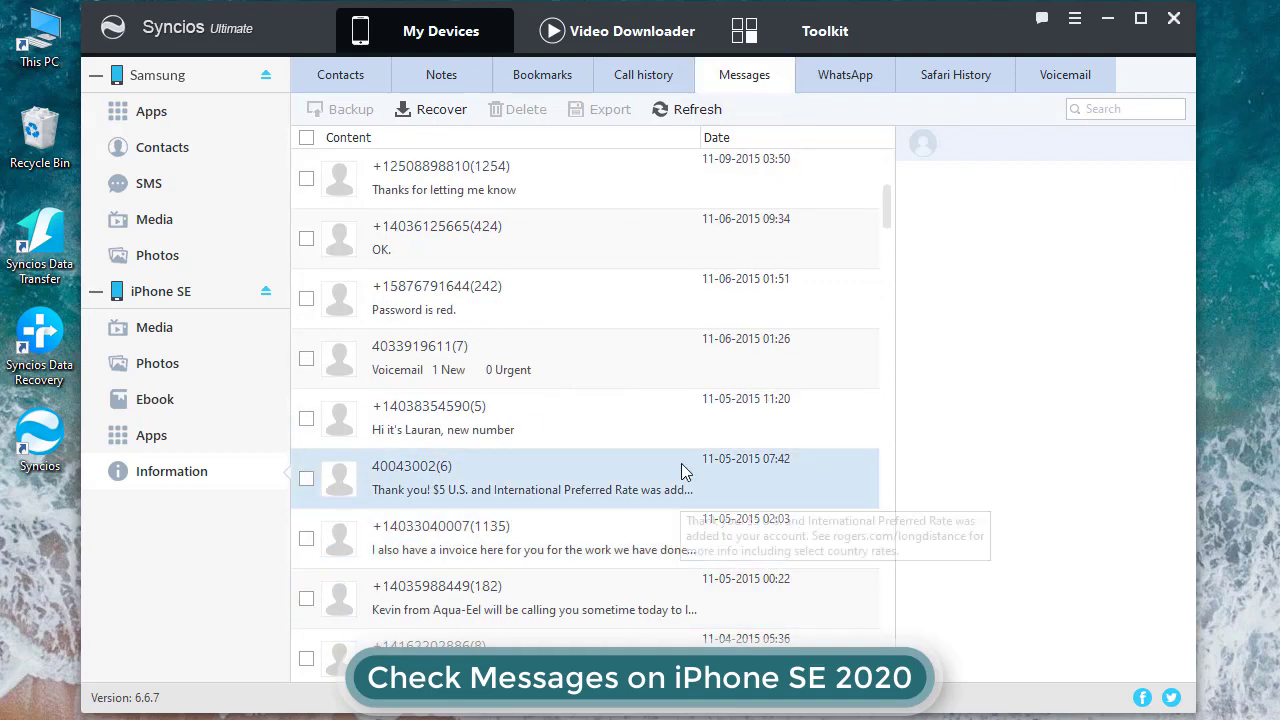
pyautogui.scroll(-2, 680, 487)
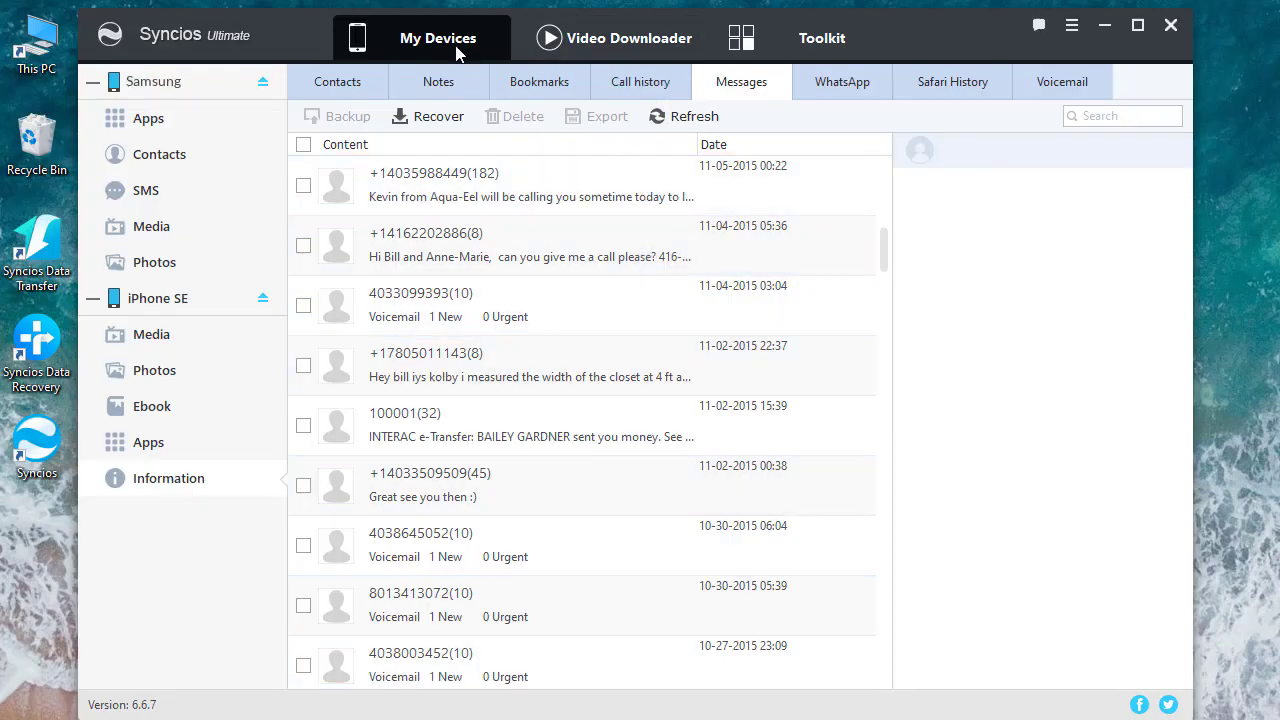
# Launch Syncios Data Transfer from Toolkit's Phone Transfer, set Samsung to iPhone SE
pyautogui.click(822, 38)
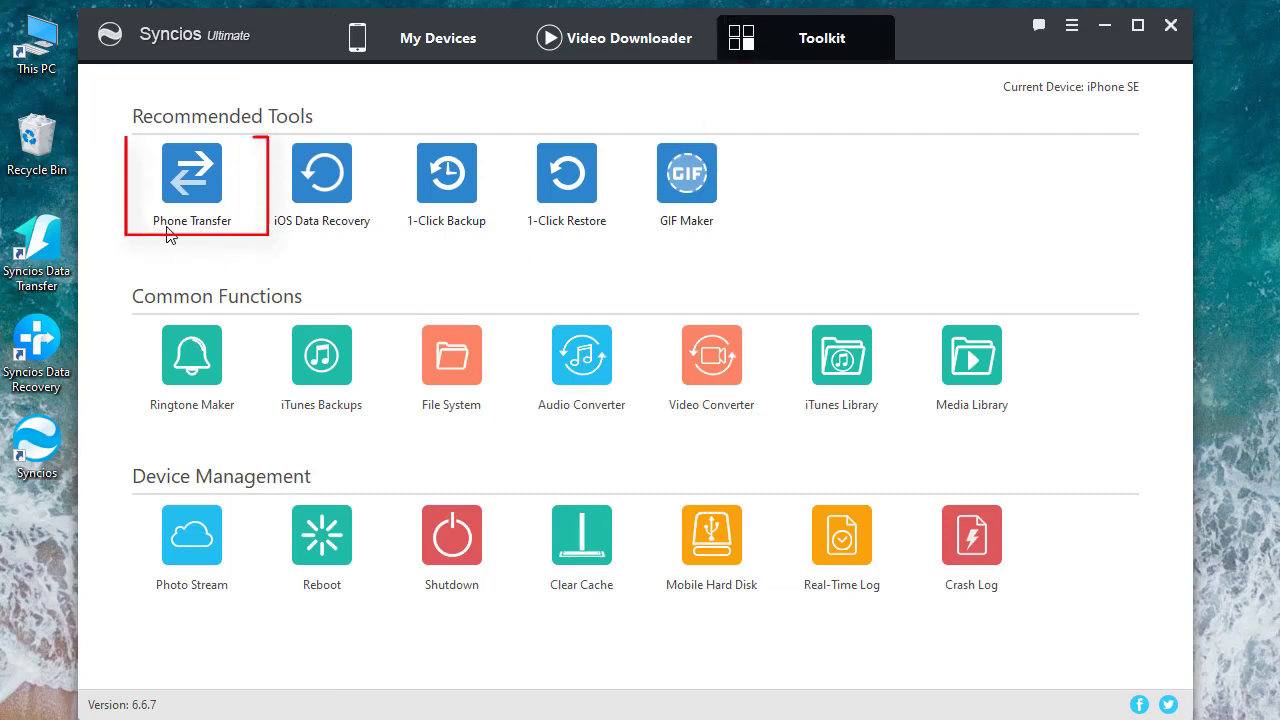
pyautogui.click(212, 228)
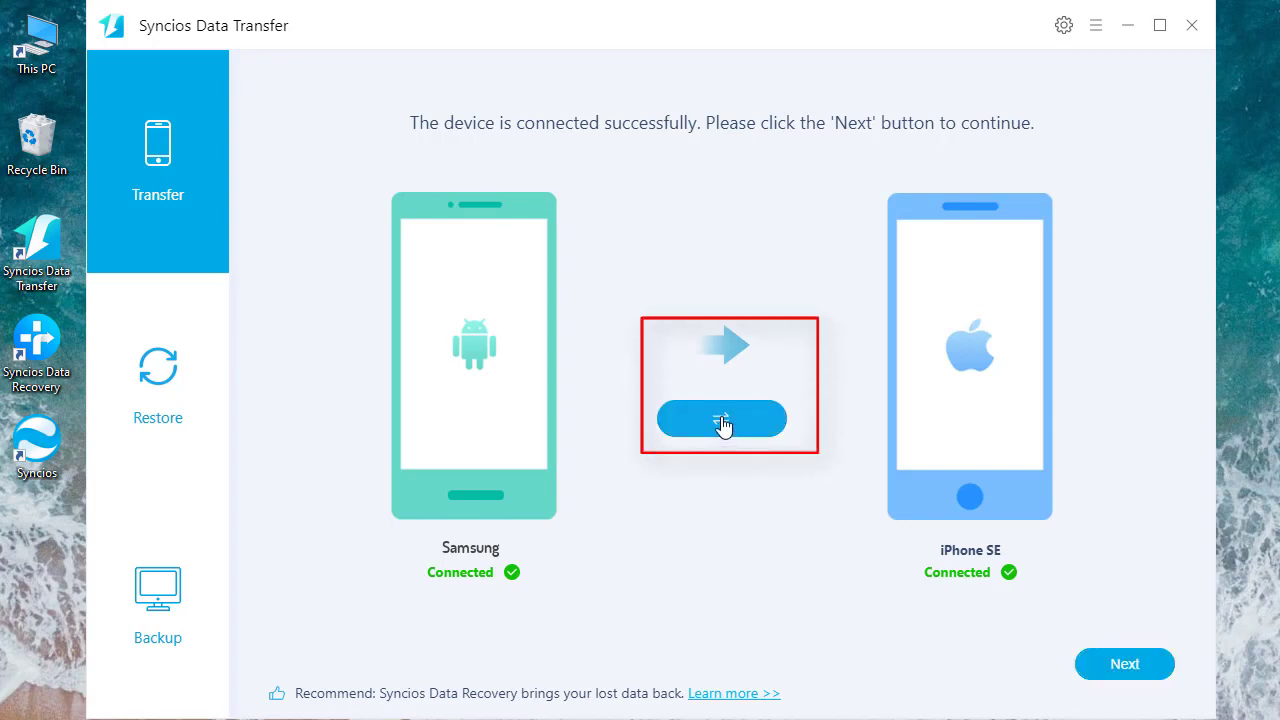
# Move past device connection and review the Data Transfer List of Android-to-iPhone supported data types
pyautogui.click(1136, 666)
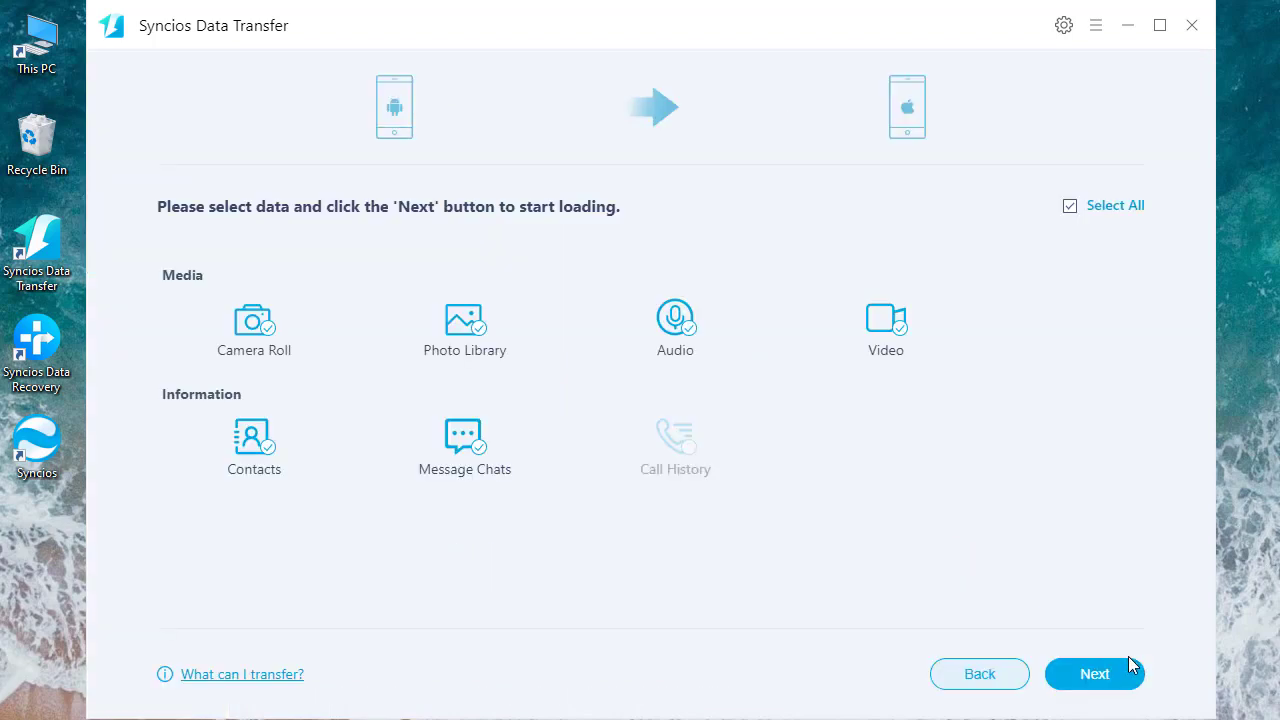
pyautogui.click(254, 676)
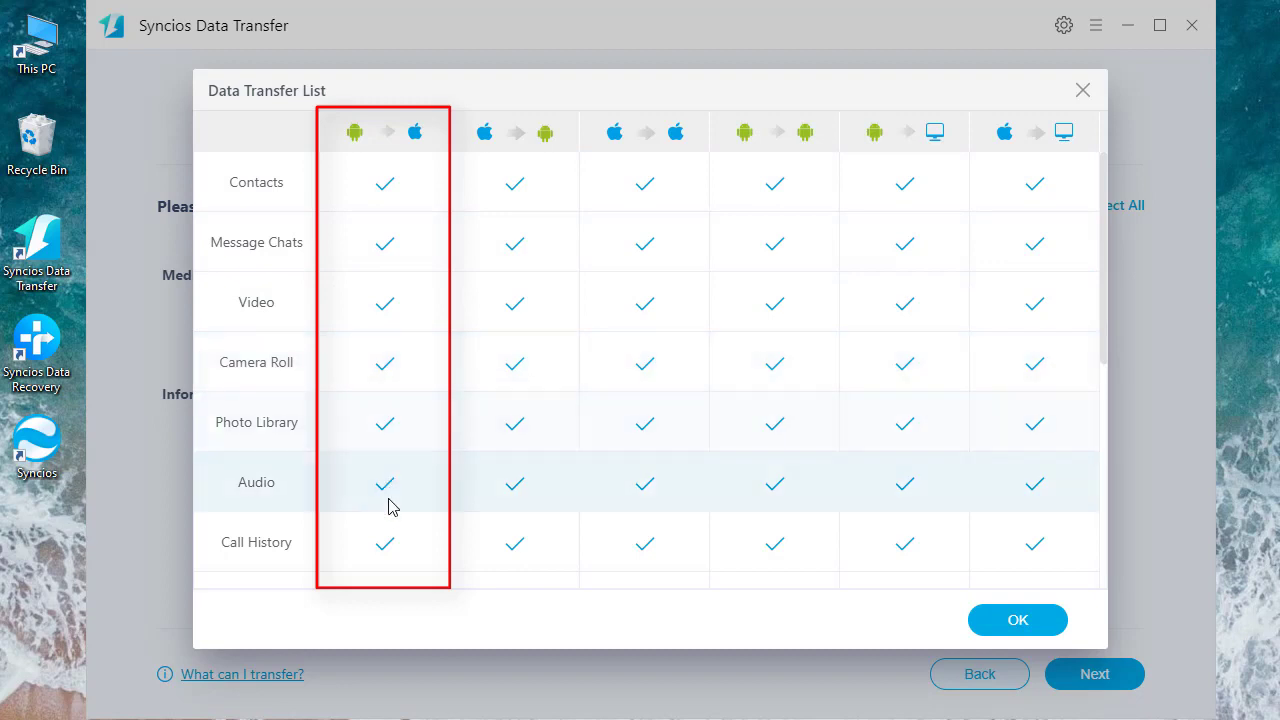
pyautogui.scroll(-5, 397, 552)
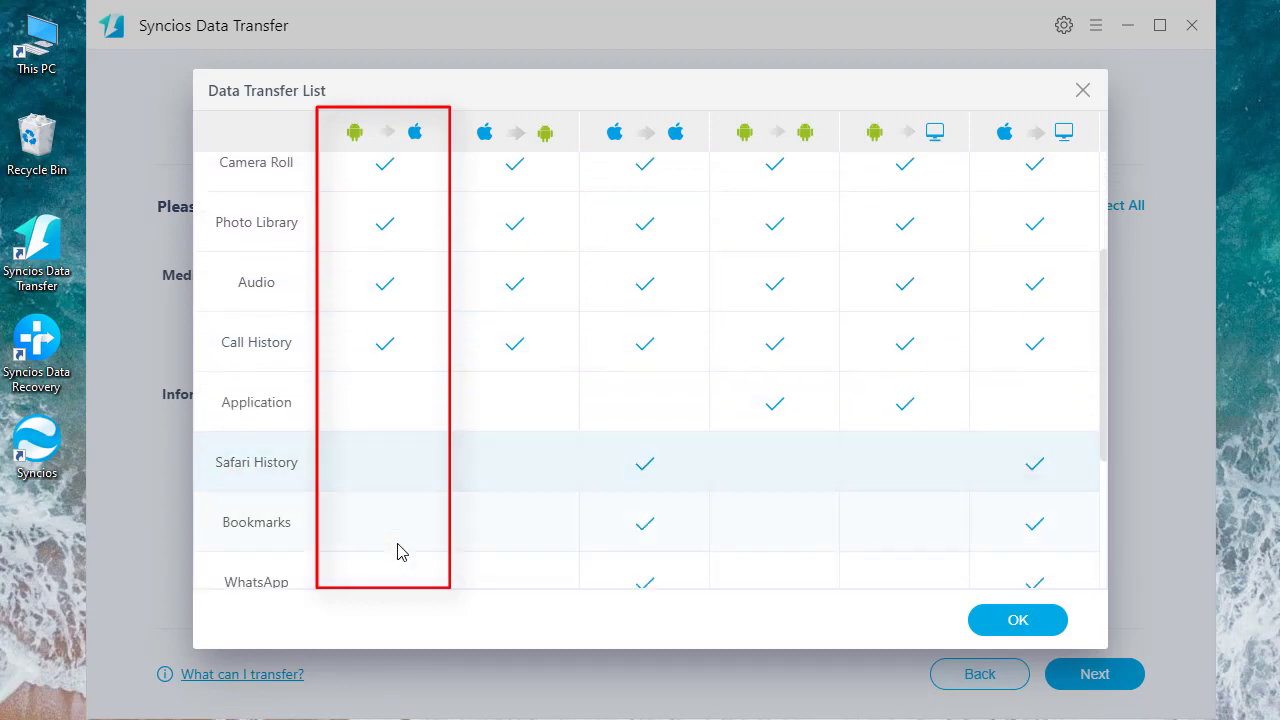
pyautogui.scroll(3, 397, 552)
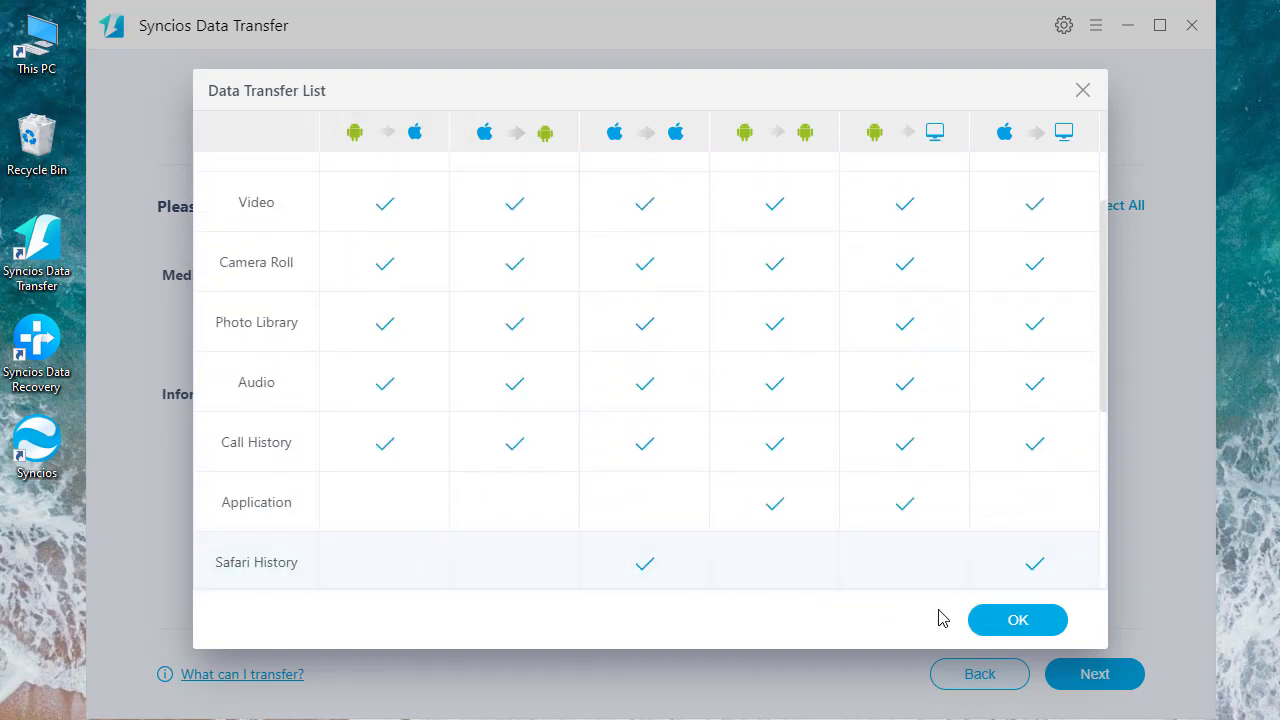
# Select only Message Chats, load the 101 chats, and confirm transferring them to the iPhone SE
pyautogui.click(1019, 625)
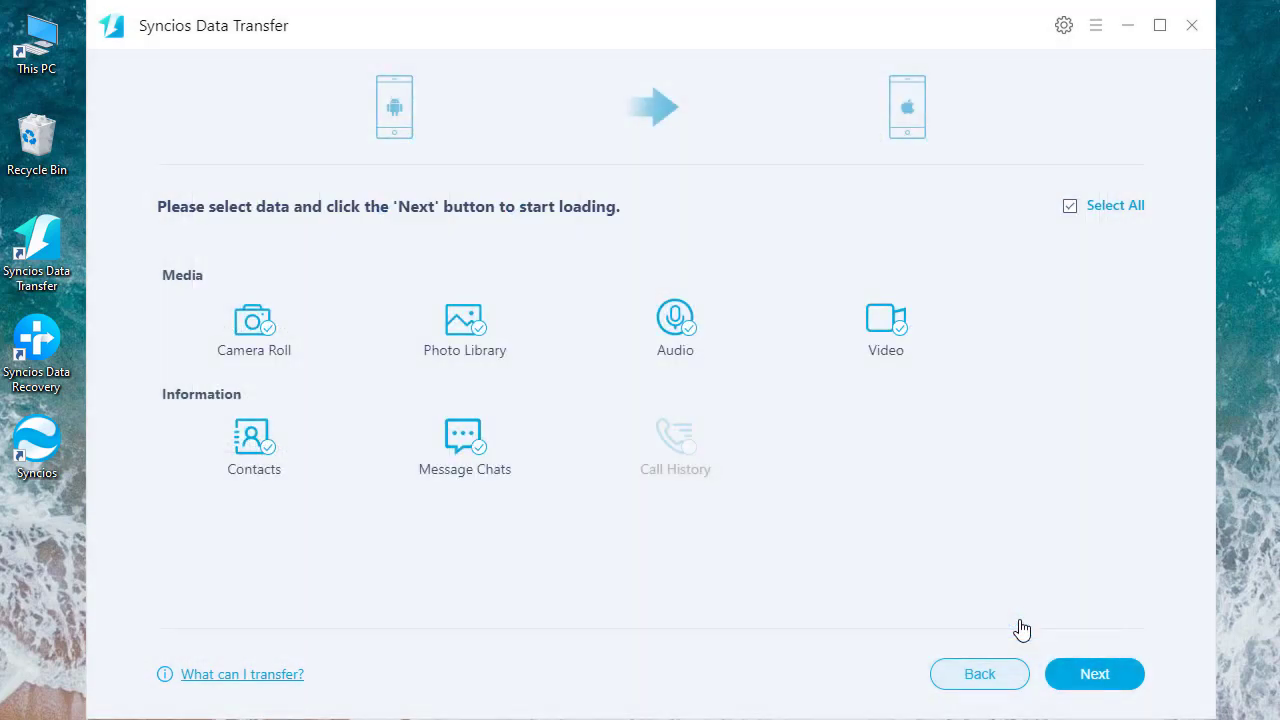
pyautogui.click(1070, 207)
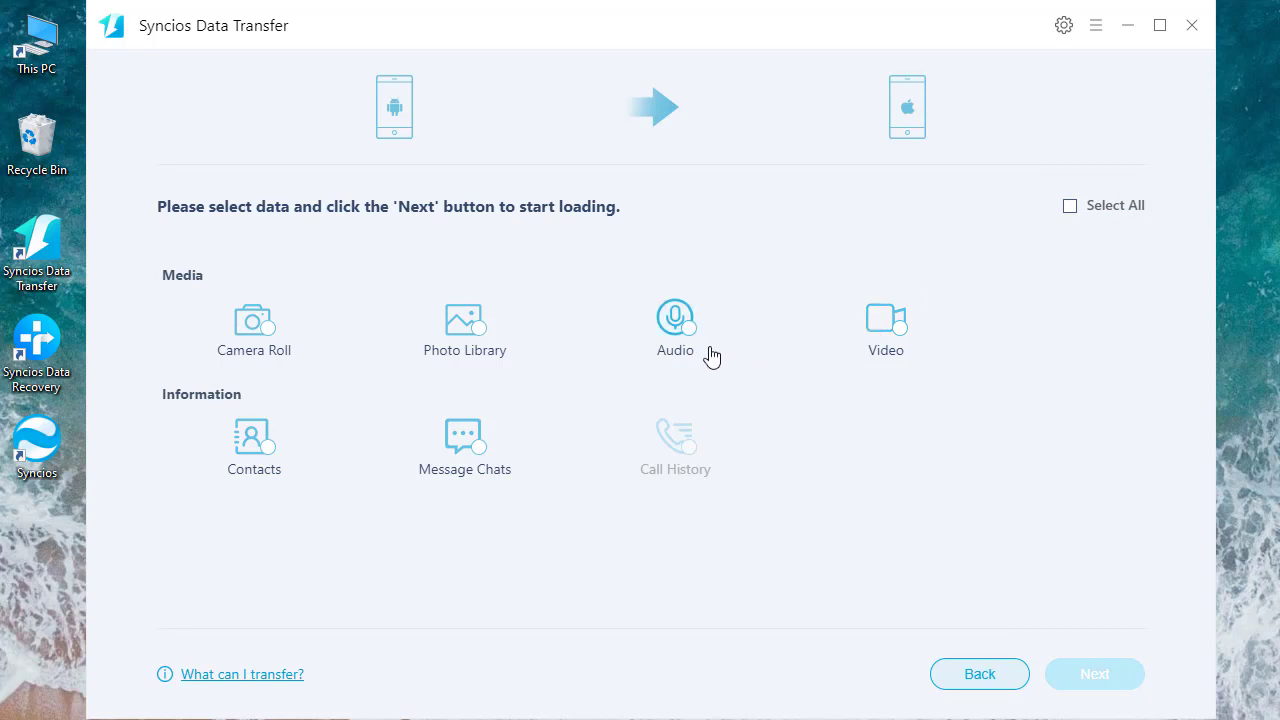
pyautogui.click(474, 451)
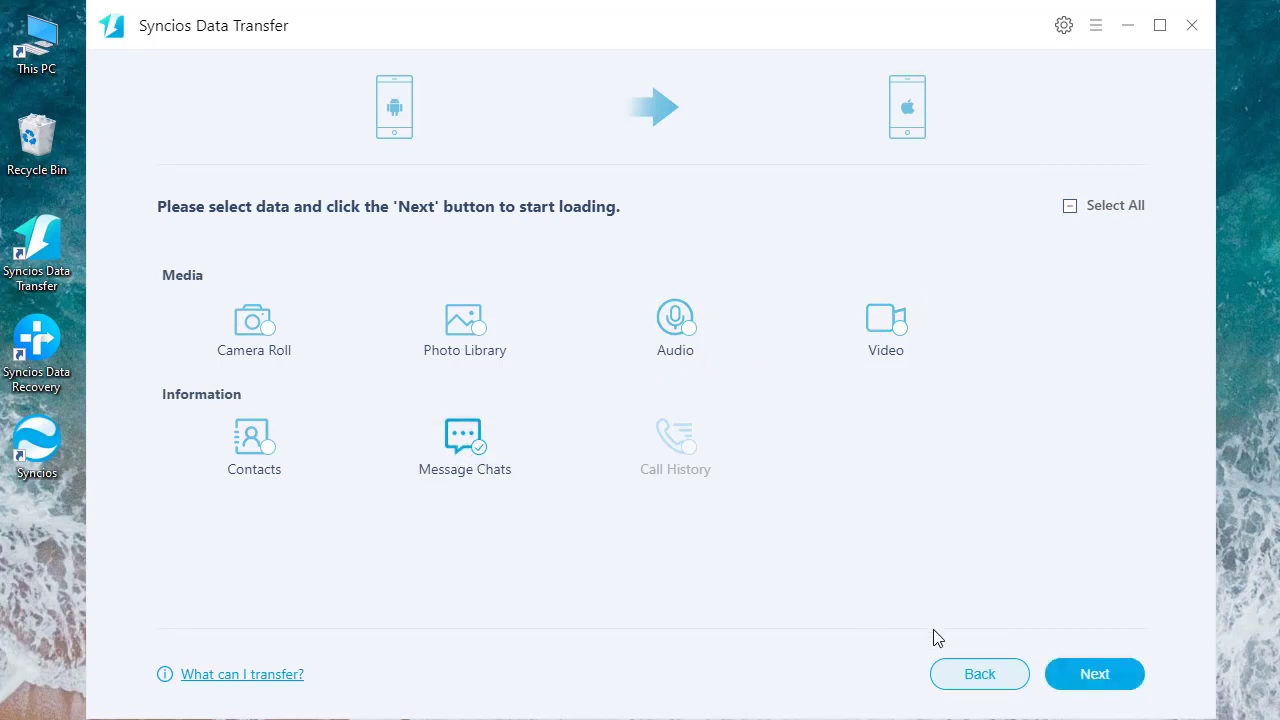
pyautogui.click(1094, 676)
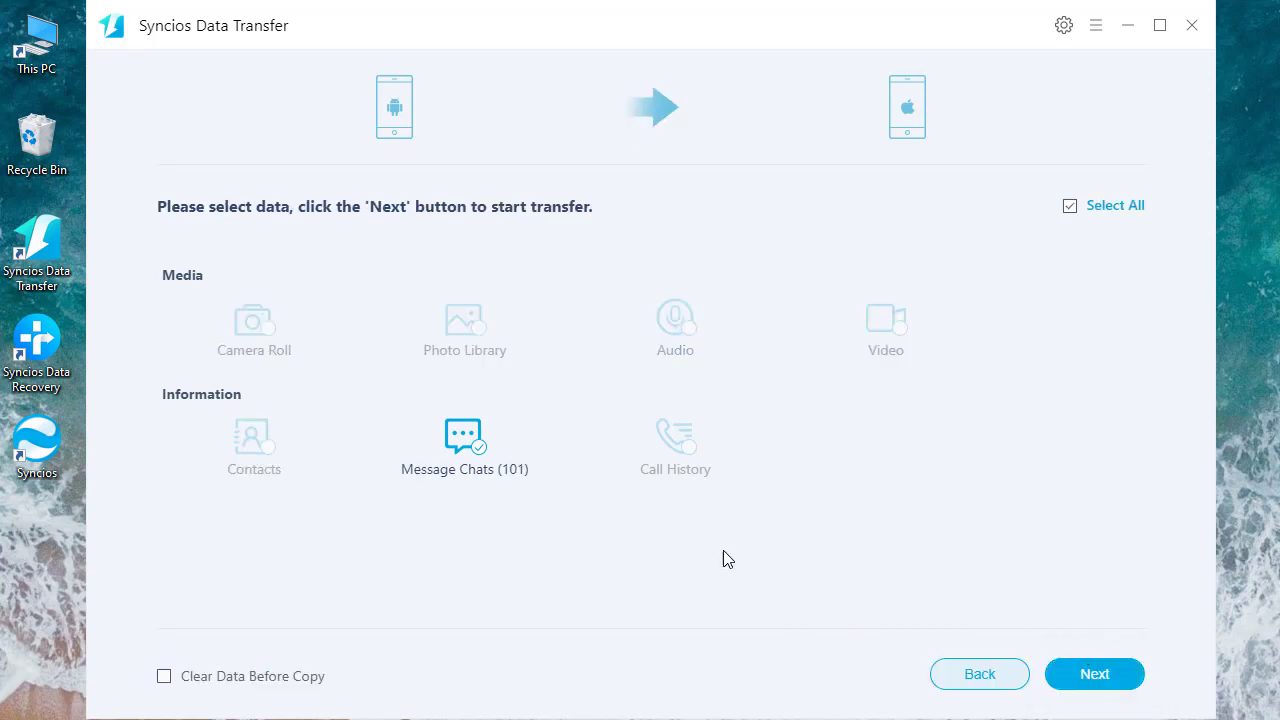
pyautogui.click(1100, 678)
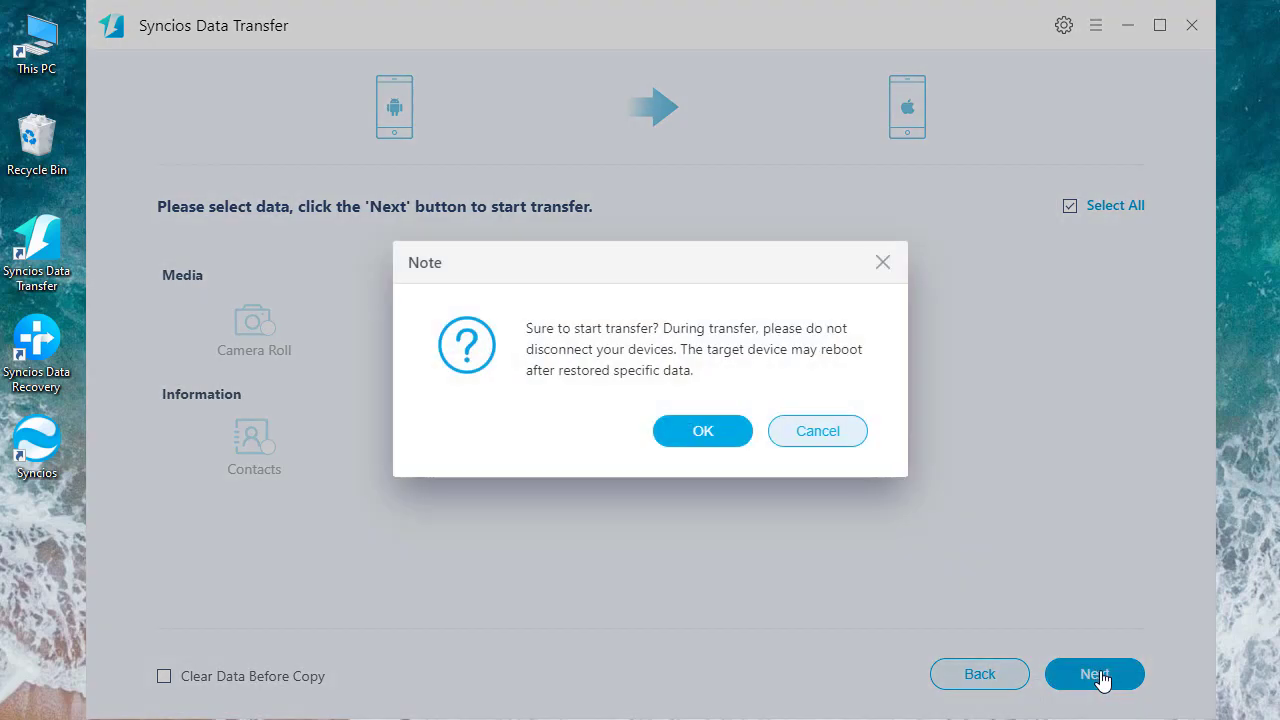
pyautogui.click(698, 440)
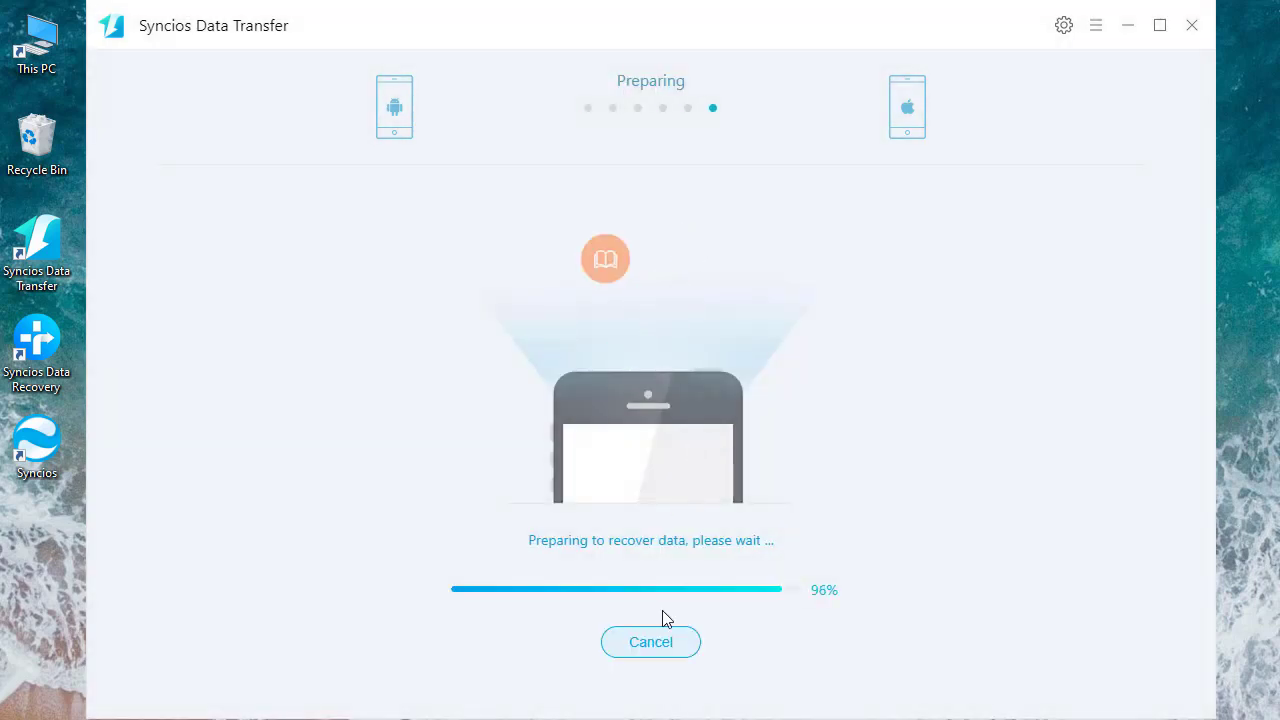